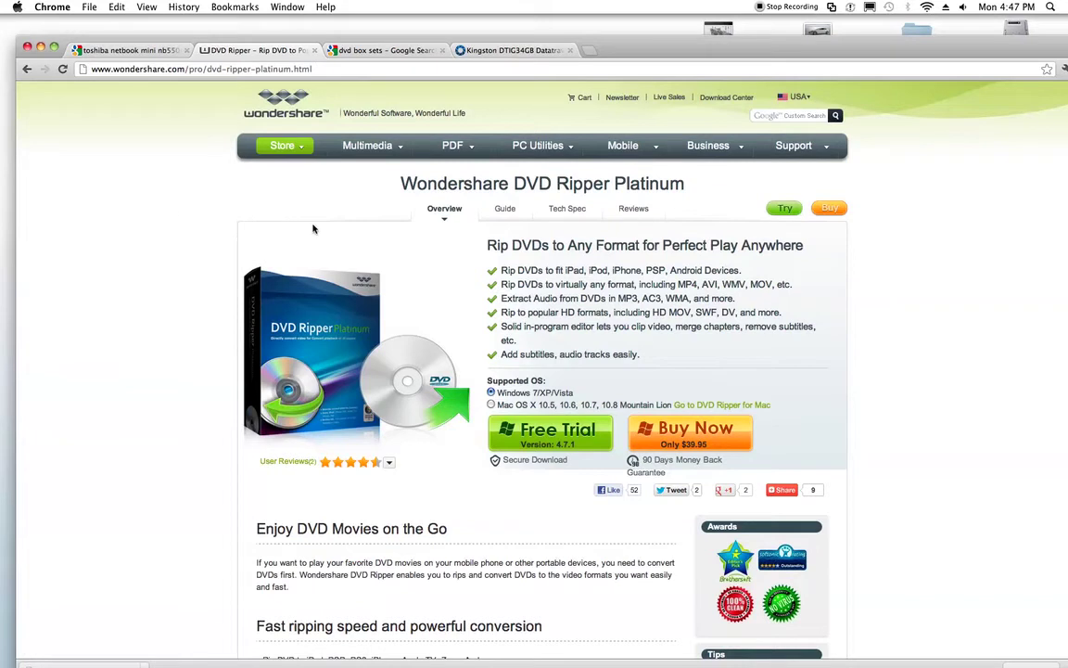
Step: Minimize the browser, switch to Wondershare DVD Ripper and move its window higher on the desktop
{"action": "mouse_move", "coordinate": [333, 141]}
{"action": "left_click", "coordinate": [41, 49]}
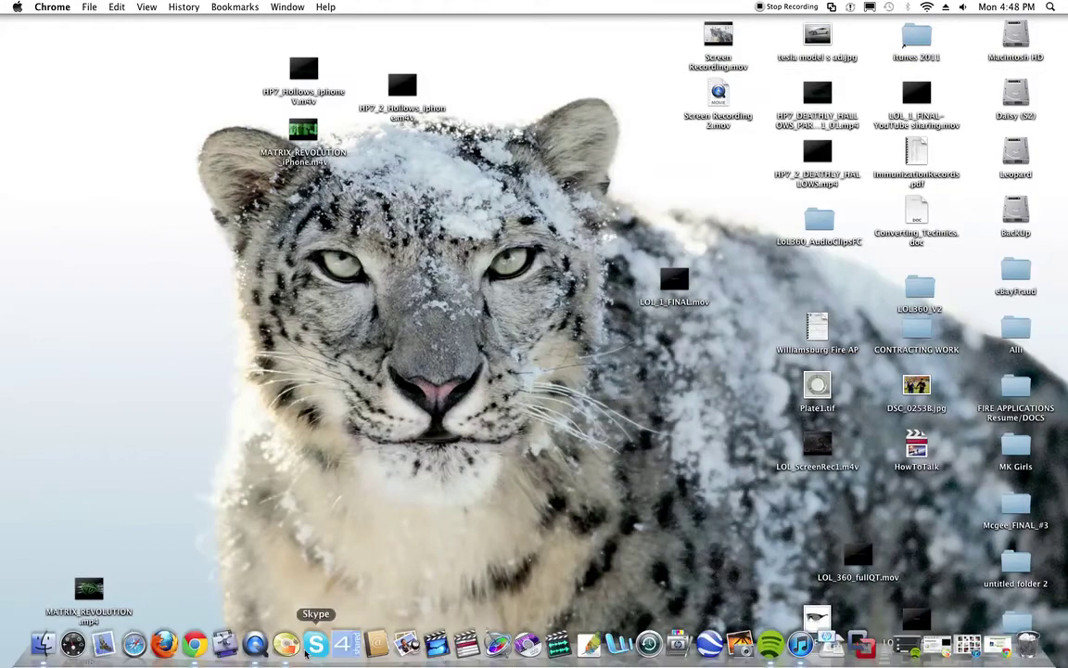
{"action": "left_click", "coordinate": [262, 641]}
{"action": "left_click_drag", "start_coordinate": [460, 200], "coordinate": [370, 103]}
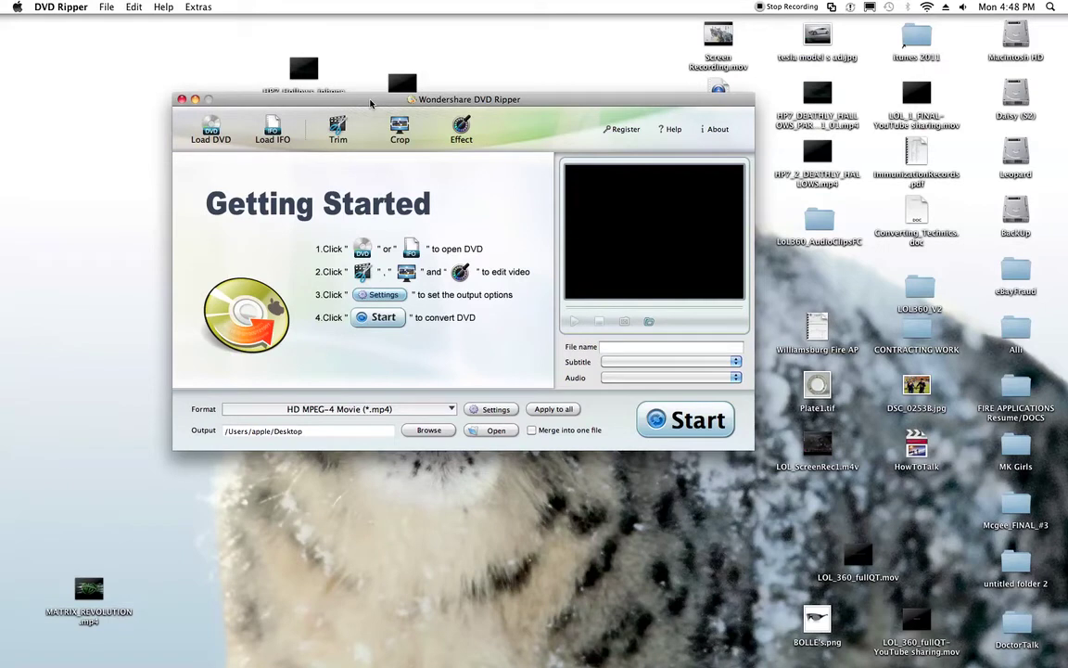
Step: Insert the DVD and select the BLACK_WATERDVD_STUDIO_PROFI disc as the source to load
{"action": "key", "text": "XF86Eject"}
{"action": "key", "text": "XF86Eject"}
{"action": "left_click", "coordinate": [211, 133]}
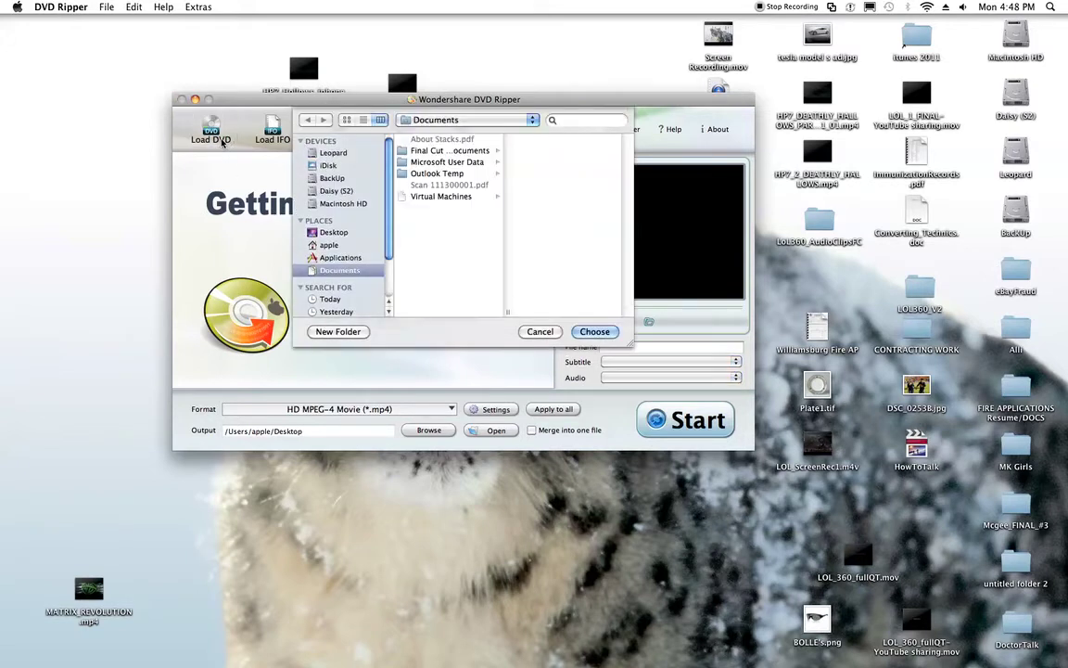
{"action": "scroll", "coordinate": [362, 232], "scroll_direction": "down", "scroll_amount": 3}
{"action": "scroll", "coordinate": [362, 228], "scroll_direction": "up", "scroll_amount": 3}
{"action": "left_click", "coordinate": [341, 233]}
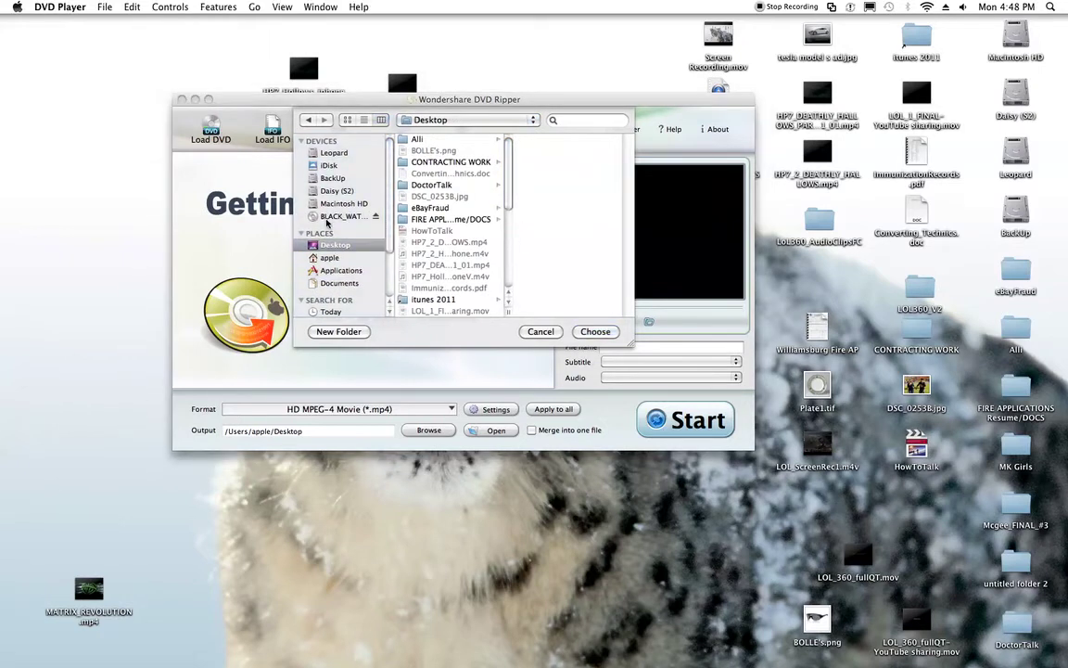
{"action": "left_click", "coordinate": [337, 218]}
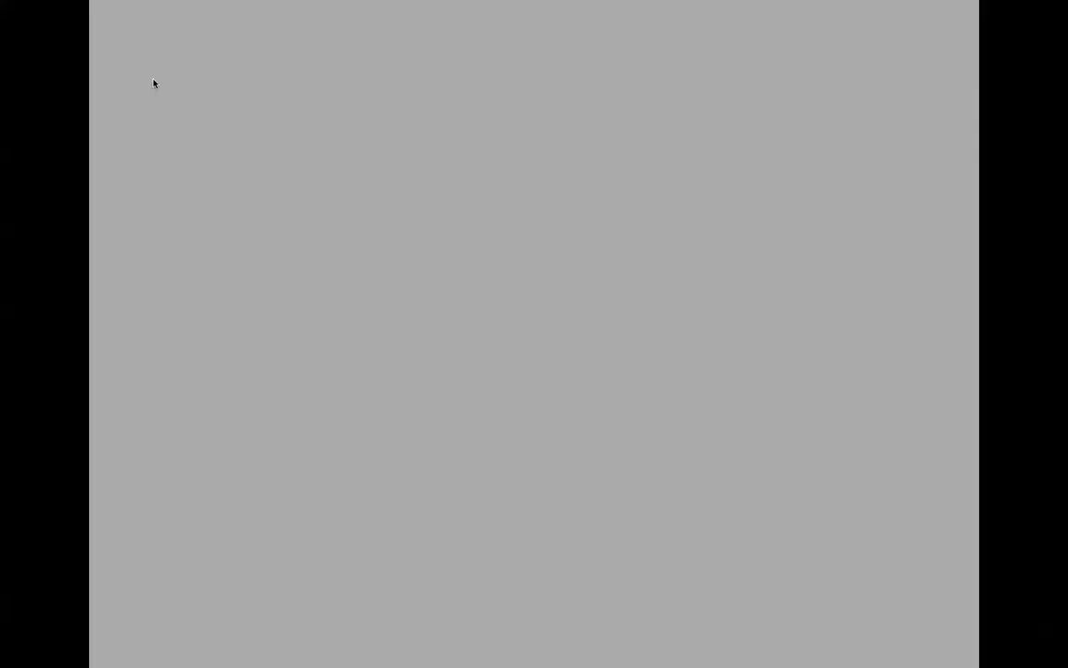
Step: Leave the full-screen DVD playback and quit DVD Player
{"action": "key", "text": "Escape"}
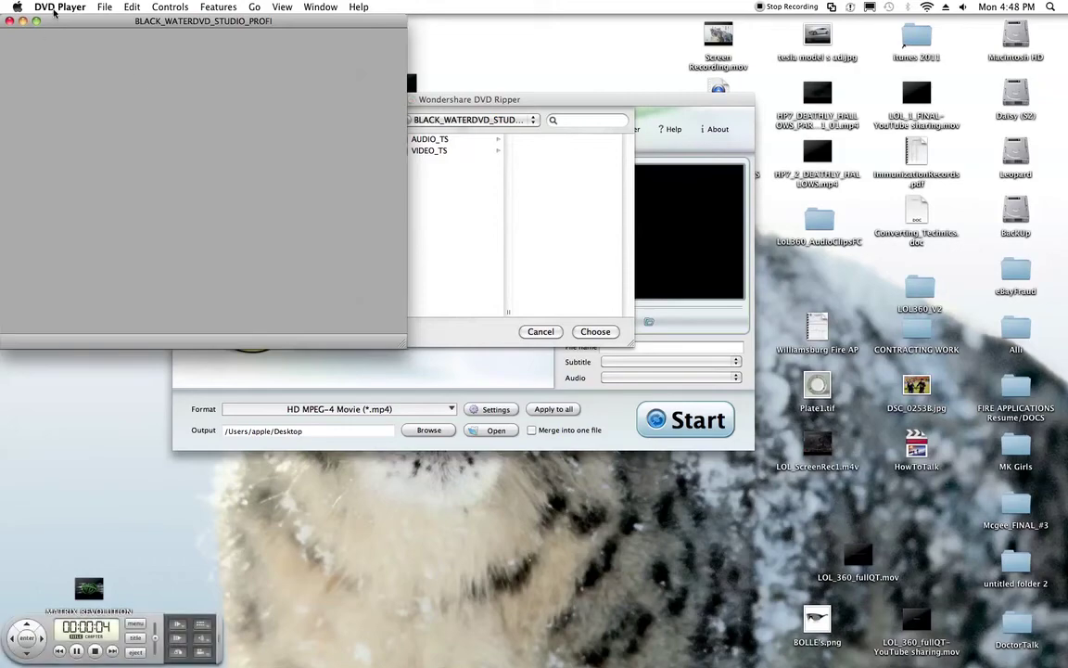
{"action": "left_click", "coordinate": [50, 8]}
{"action": "left_click", "coordinate": [76, 130]}
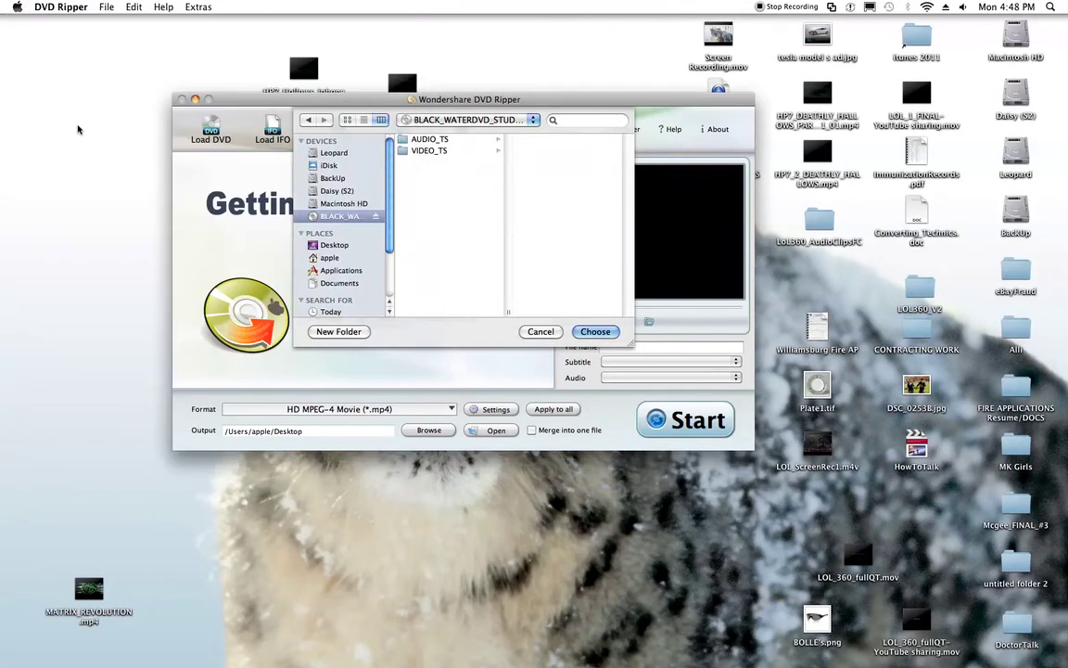
Step: Load the BLACK_WATERDVD_STUDIO_PROFI disc into DVD Ripper
{"action": "left_click", "coordinate": [309, 203]}
{"action": "left_click", "coordinate": [310, 216]}
{"action": "left_click", "coordinate": [597, 331]}
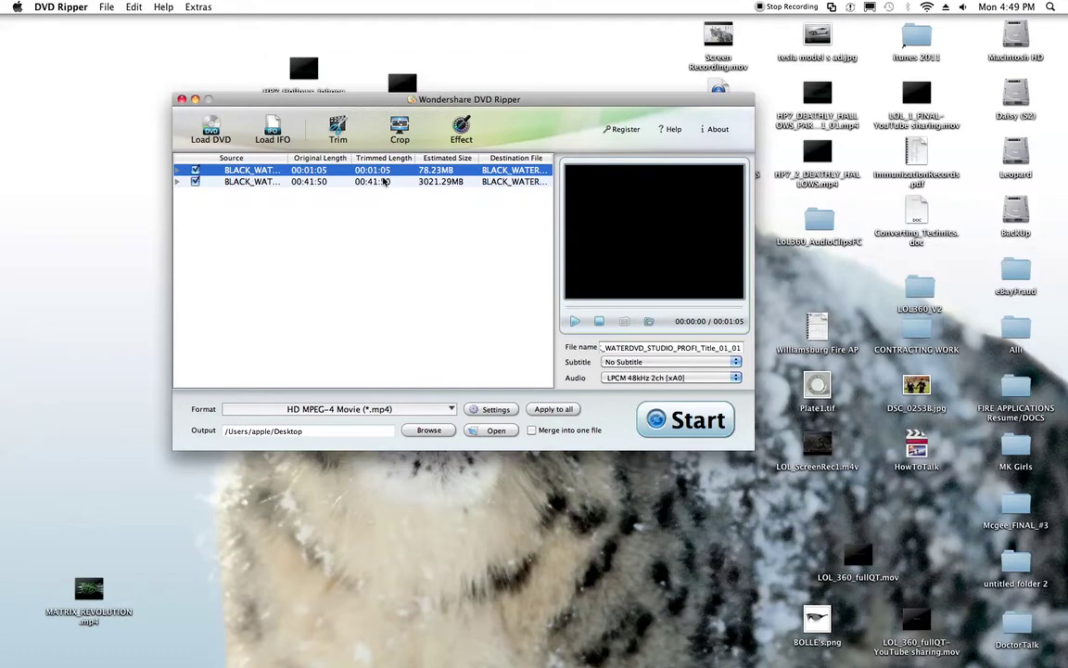
Step: Exclude the 00:01:05 title from the conversion and check the chapter list of the 00:41:50 title
{"action": "left_click", "coordinate": [195, 170]}
{"action": "left_click", "coordinate": [177, 182]}
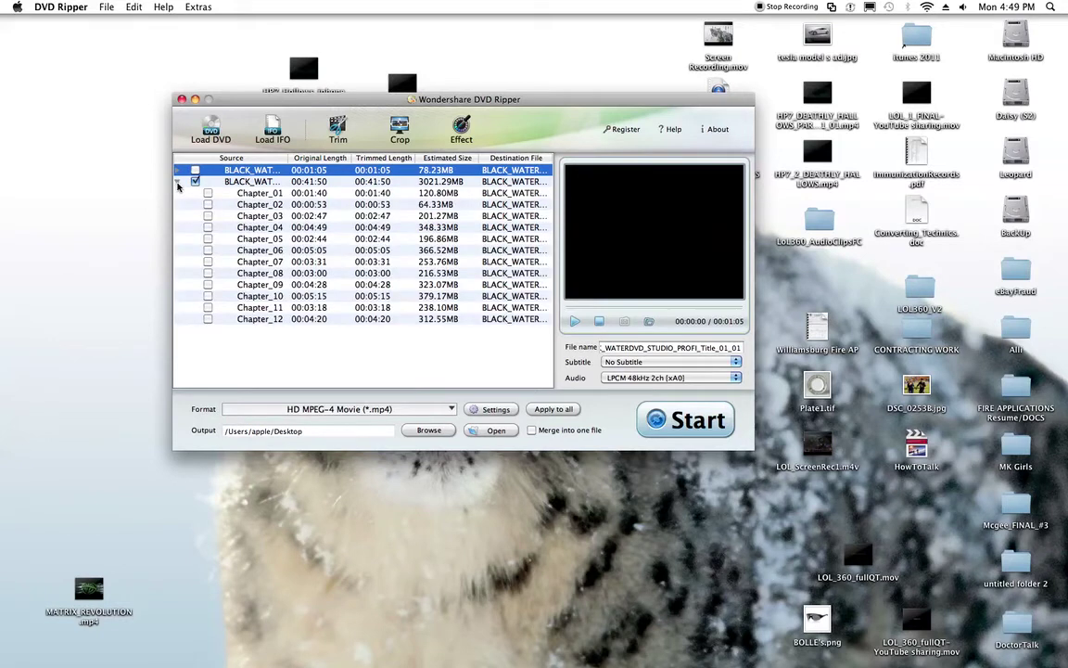
{"action": "left_click", "coordinate": [177, 181]}
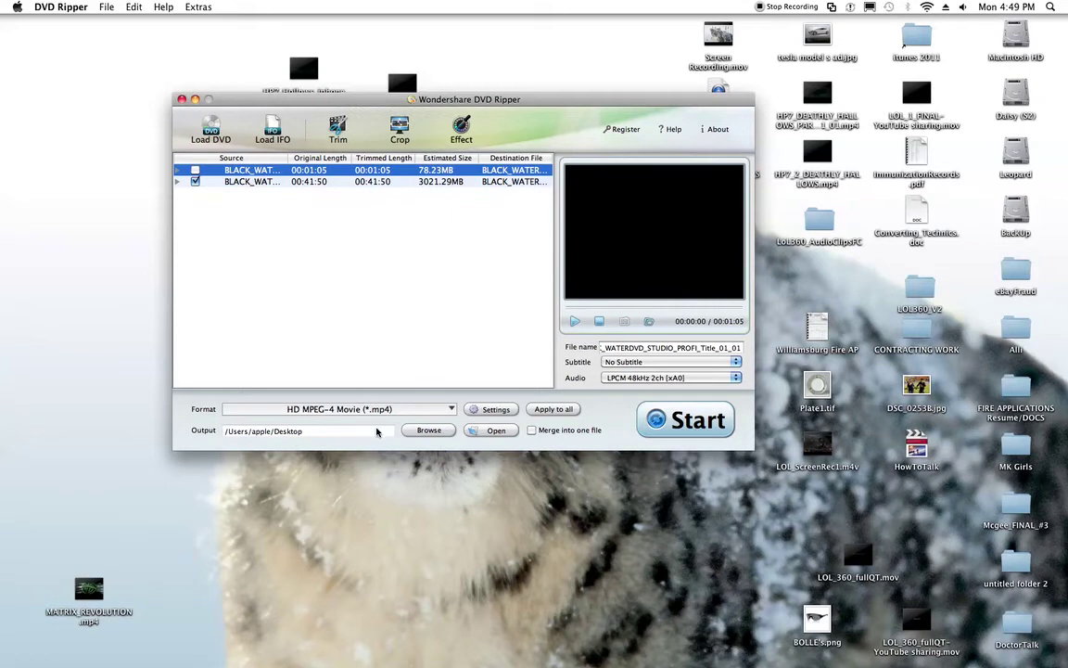
Step: Choose HD MPEG-4 Movie (*.mp4) as the output format and start converting the checked title
{"action": "left_click", "coordinate": [451, 411]}
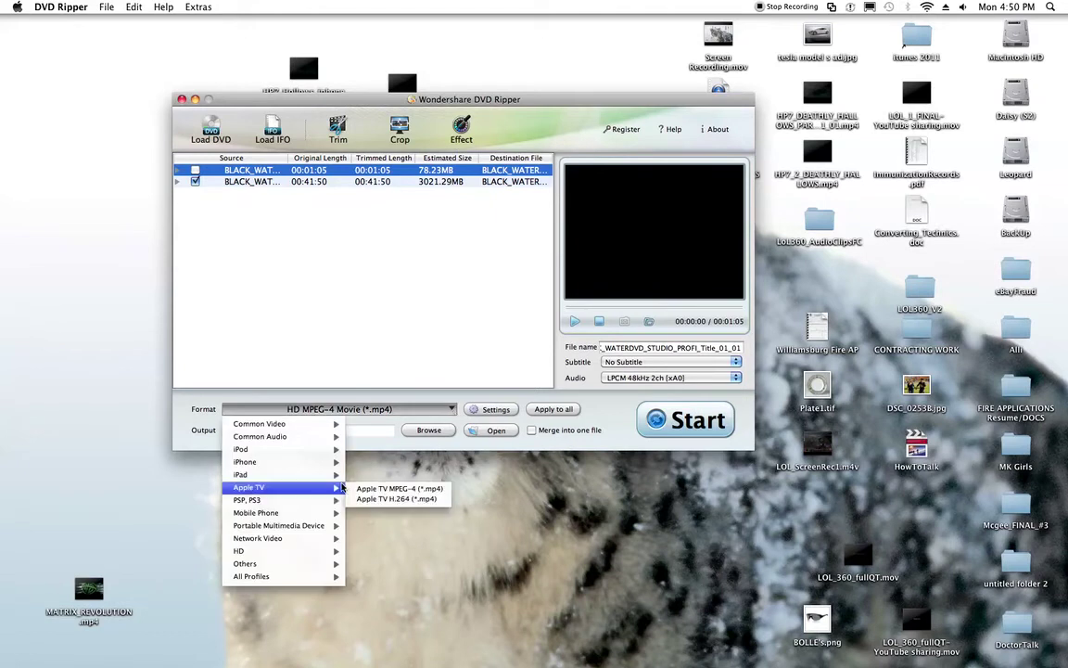
{"action": "mouse_move", "coordinate": [284, 552]}
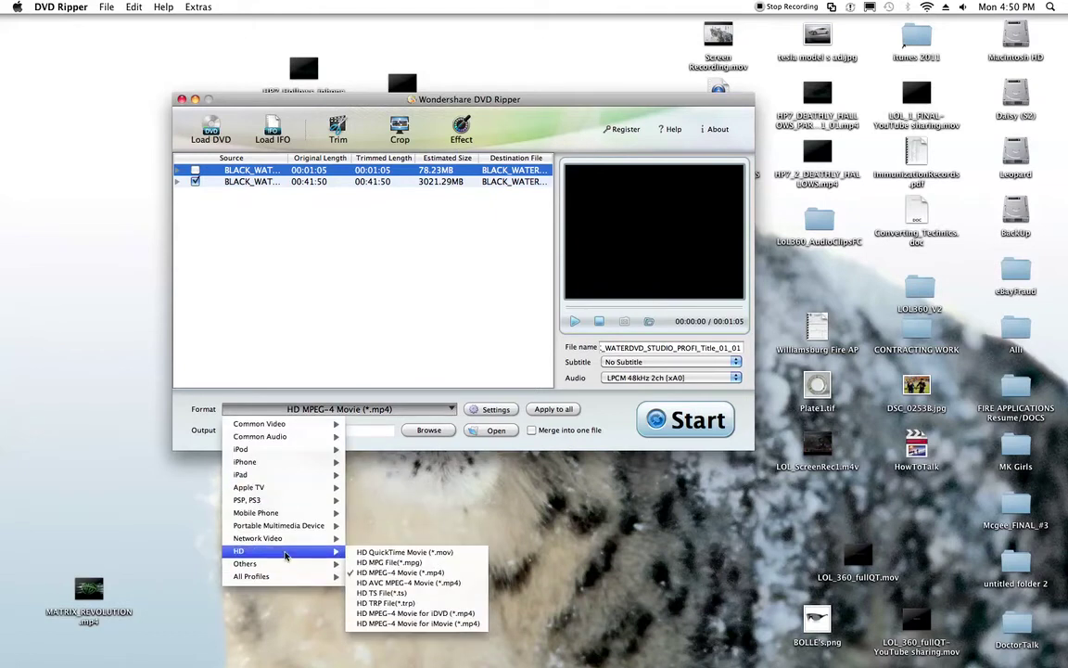
{"action": "left_click", "coordinate": [402, 575]}
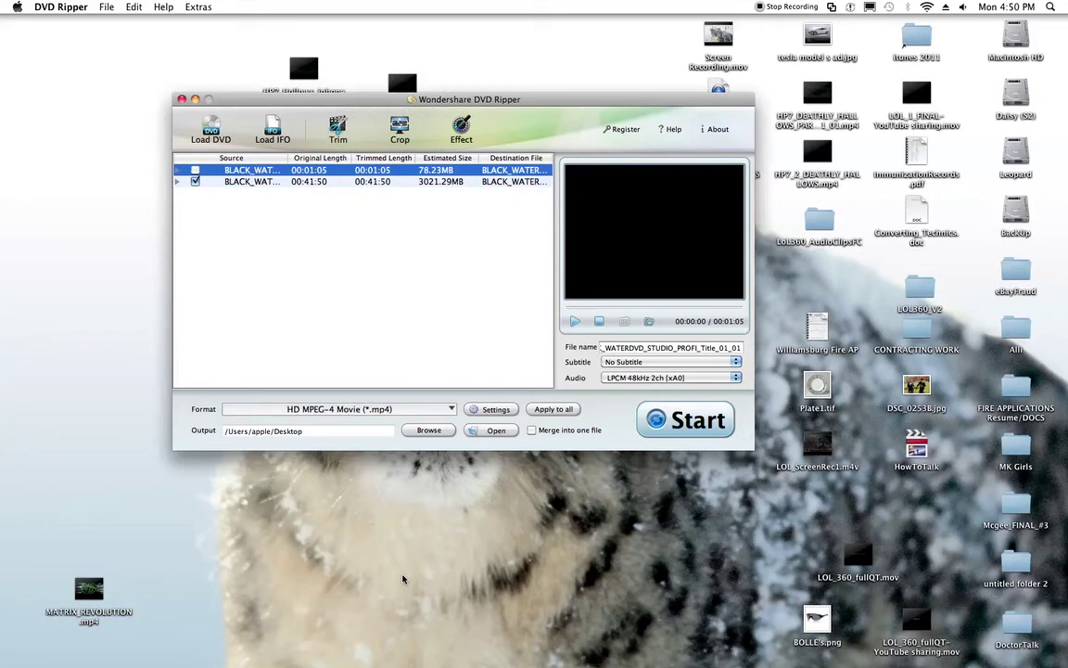
{"action": "left_click", "coordinate": [678, 425]}
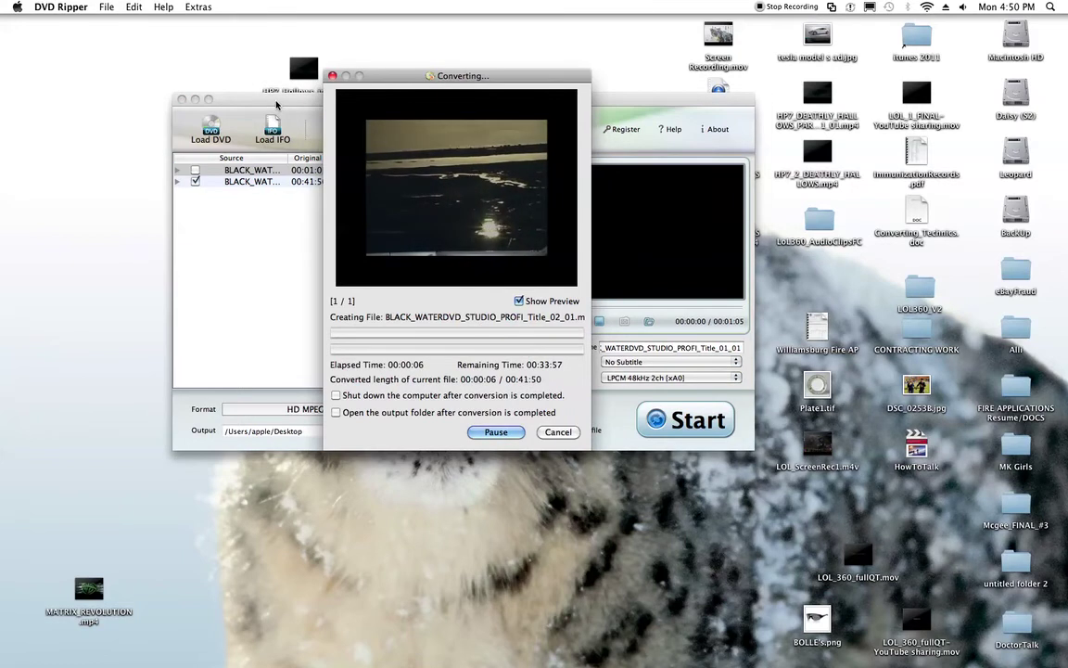
Step: Minimize the main DVD Ripper window and move the conversion progress window to the desktop's upper-left corner
{"action": "left_click_drag", "start_coordinate": [255, 99], "coordinate": [637, 206]}
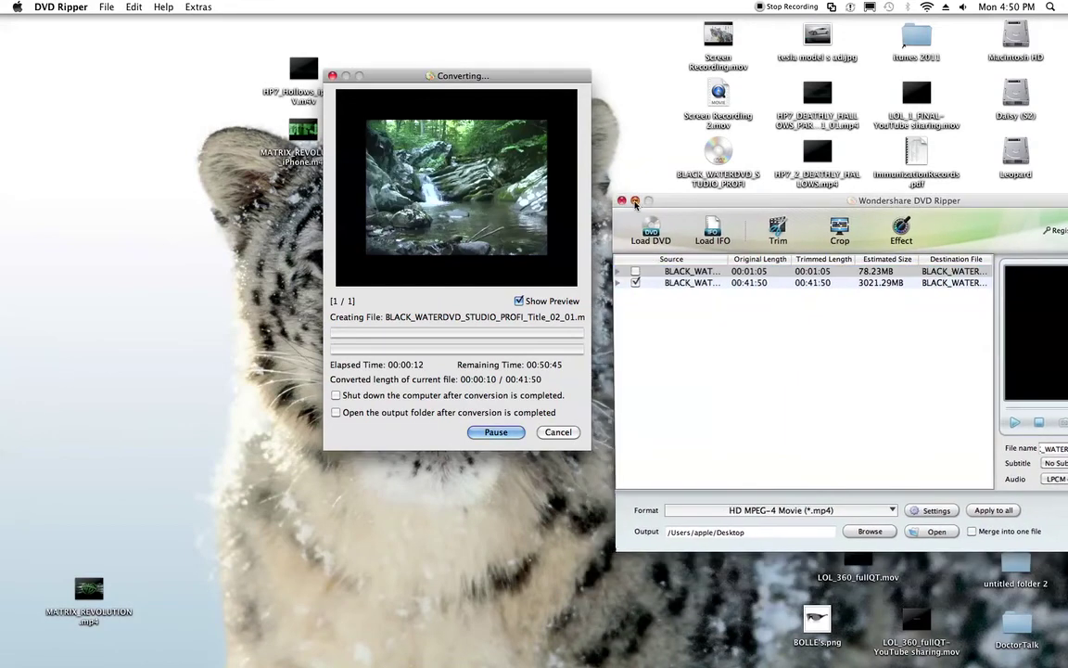
{"action": "left_click", "coordinate": [635, 201]}
{"action": "left_click_drag", "start_coordinate": [512, 80], "coordinate": [229, 35]}
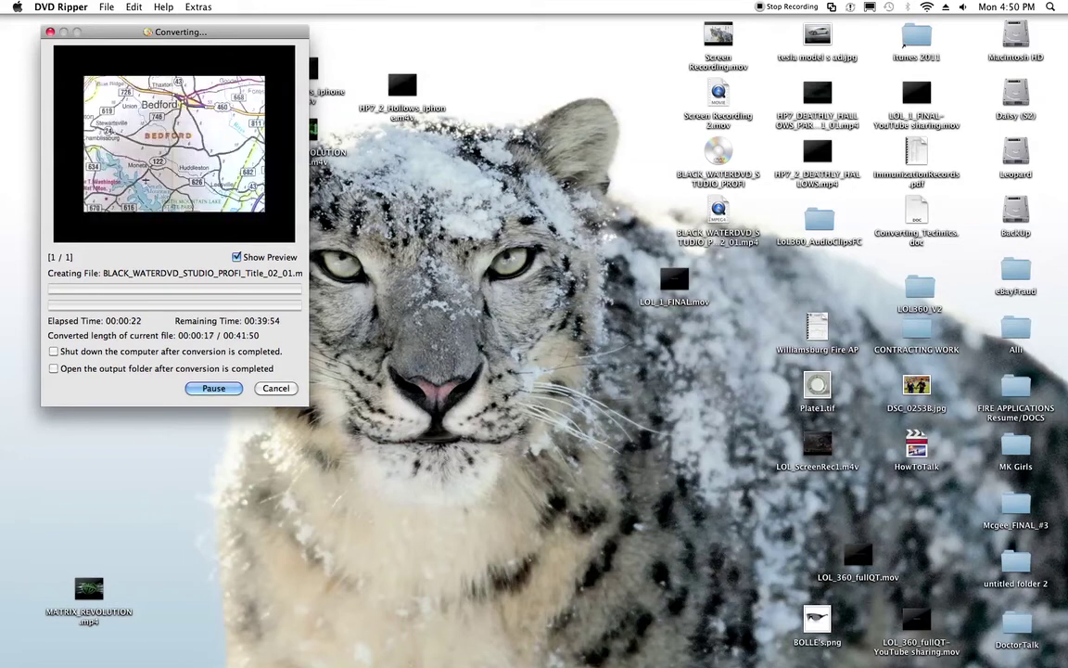
Step: Switch to Chrome to view the Toshiba netbook images and Kingston 4GB flash drive page, then minimize the browser
{"action": "mouse_move", "coordinate": [372, 647]}
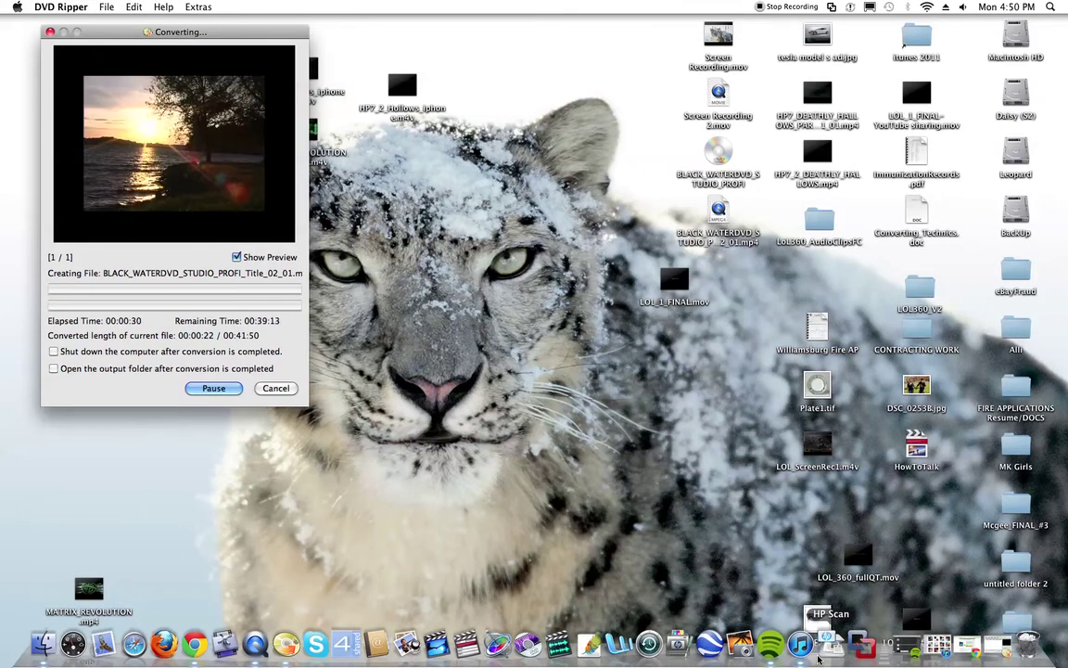
{"action": "left_click", "coordinate": [964, 649]}
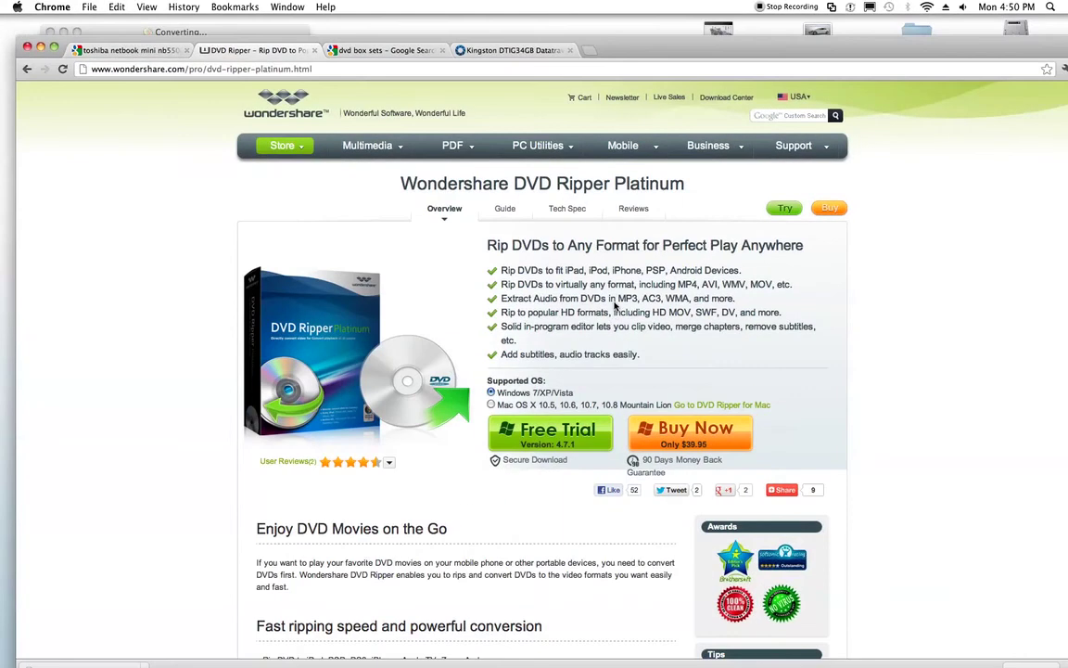
{"action": "left_click", "coordinate": [120, 50]}
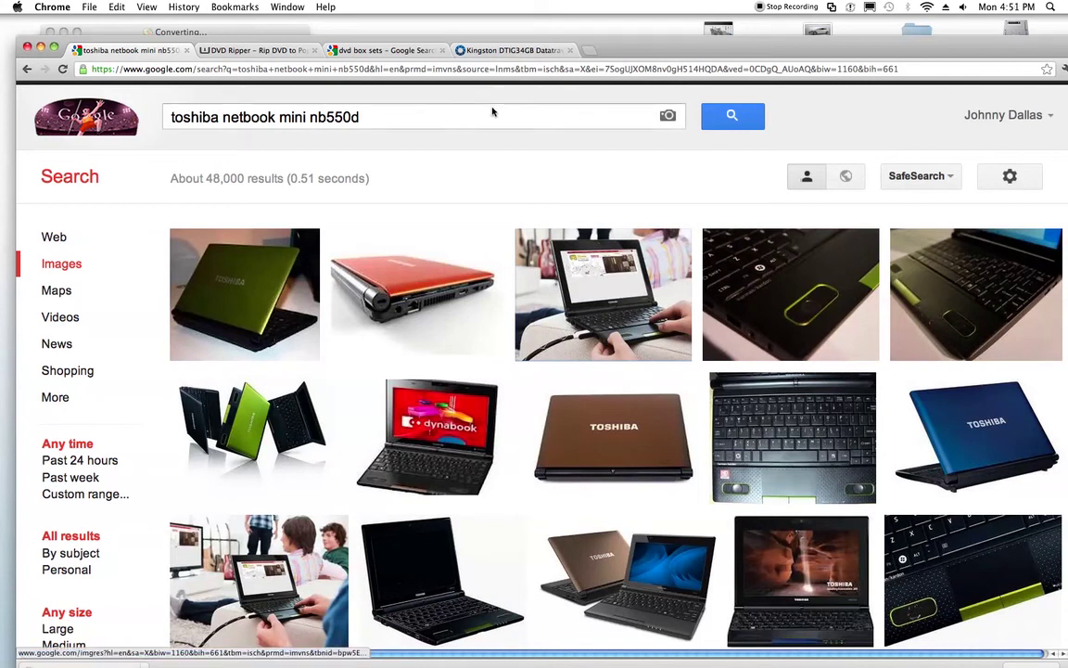
{"action": "double_click", "coordinate": [634, 48]}
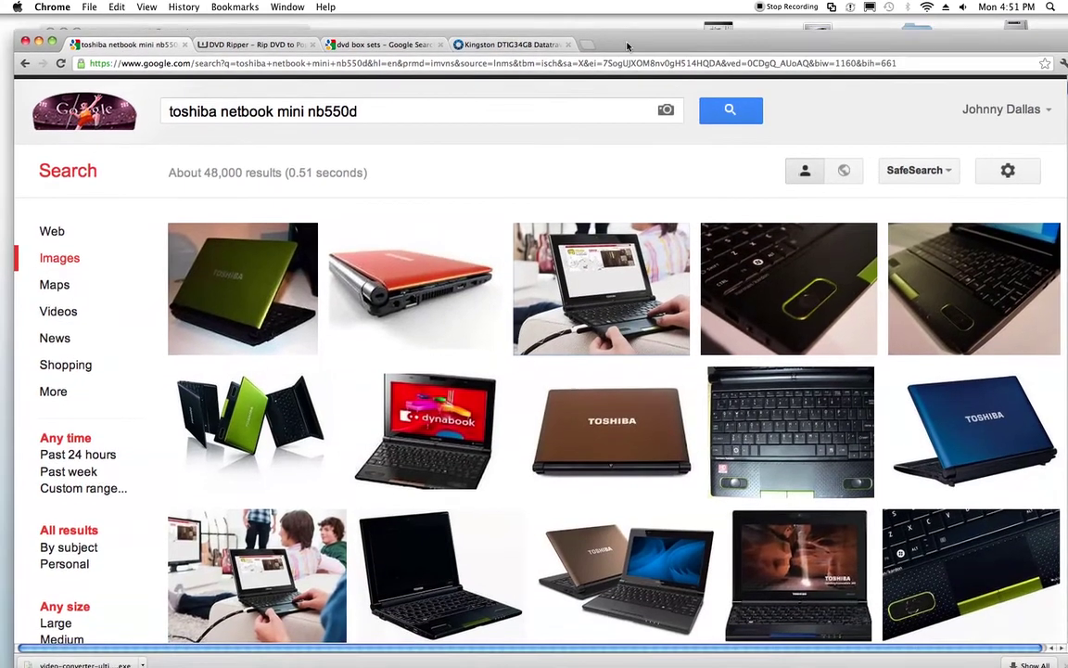
{"action": "left_click", "coordinate": [544, 43]}
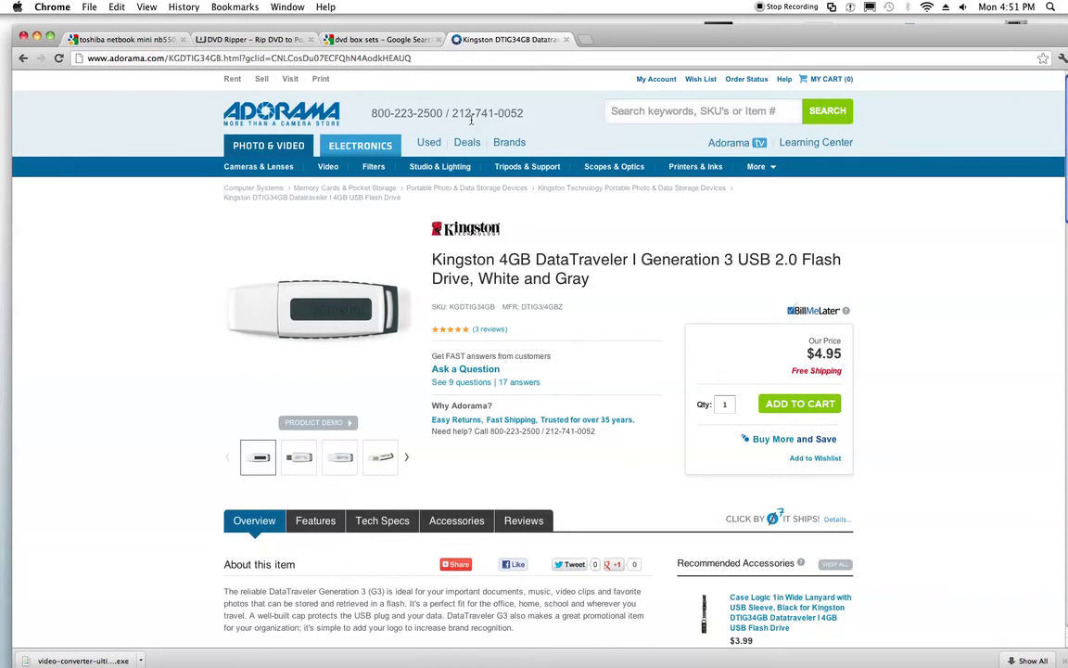
{"action": "left_click", "coordinate": [37, 37]}
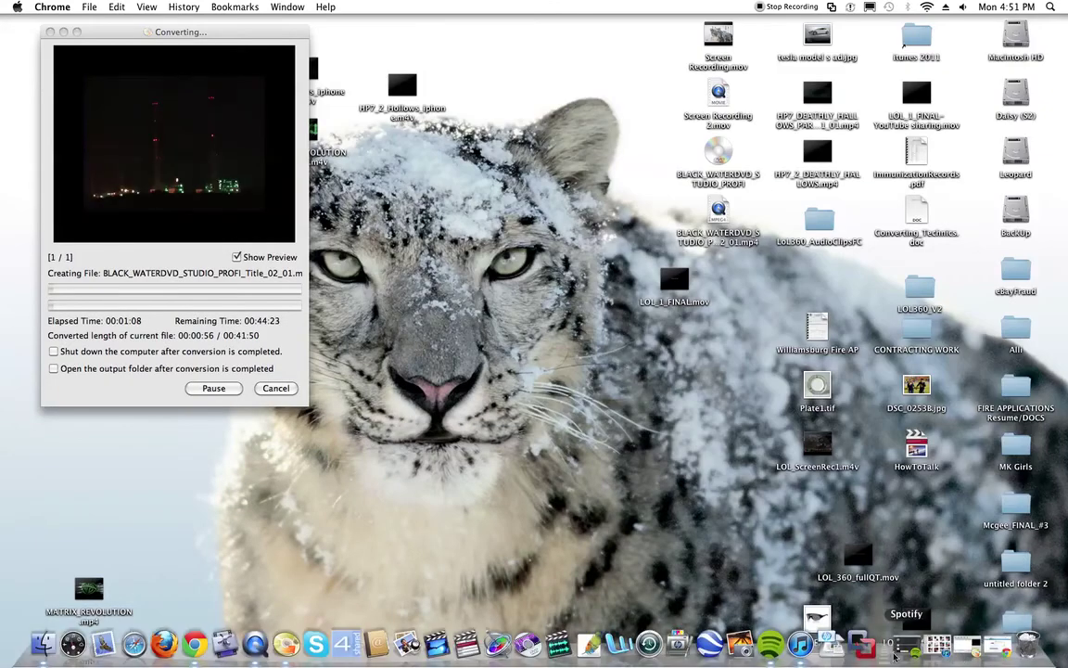
Step: Switch to iTunes and open its sharing preferences
{"action": "left_click", "coordinate": [939, 647]}
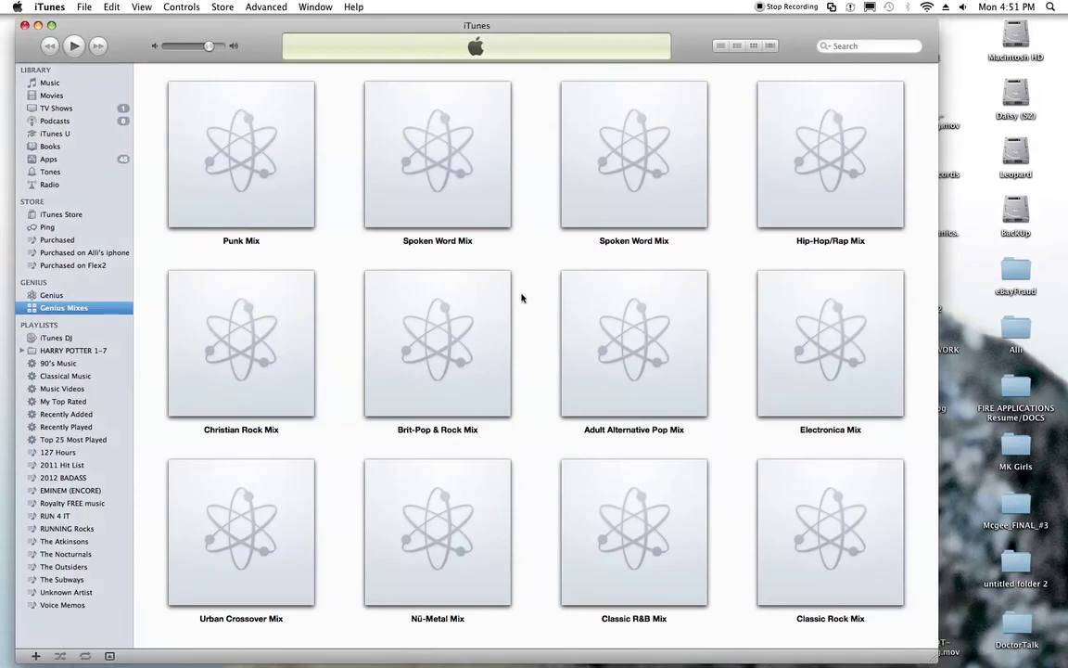
{"action": "left_click_drag", "start_coordinate": [134, 48], "coordinate": [129, 48]}
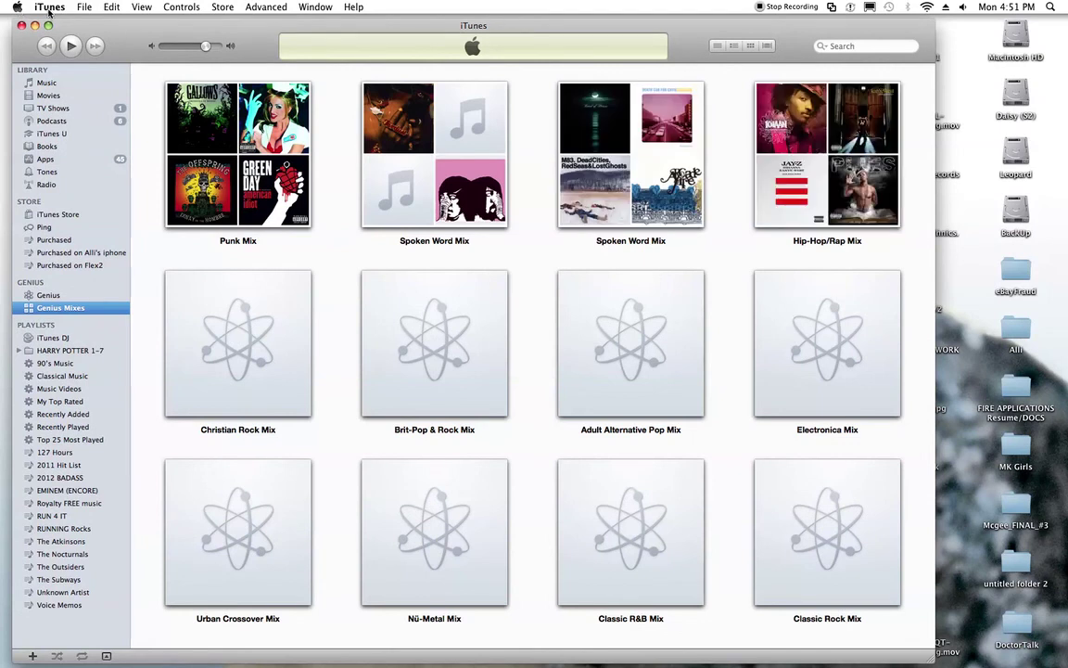
{"action": "left_click", "coordinate": [18, 9]}
{"action": "left_click", "coordinate": [17, 9]}
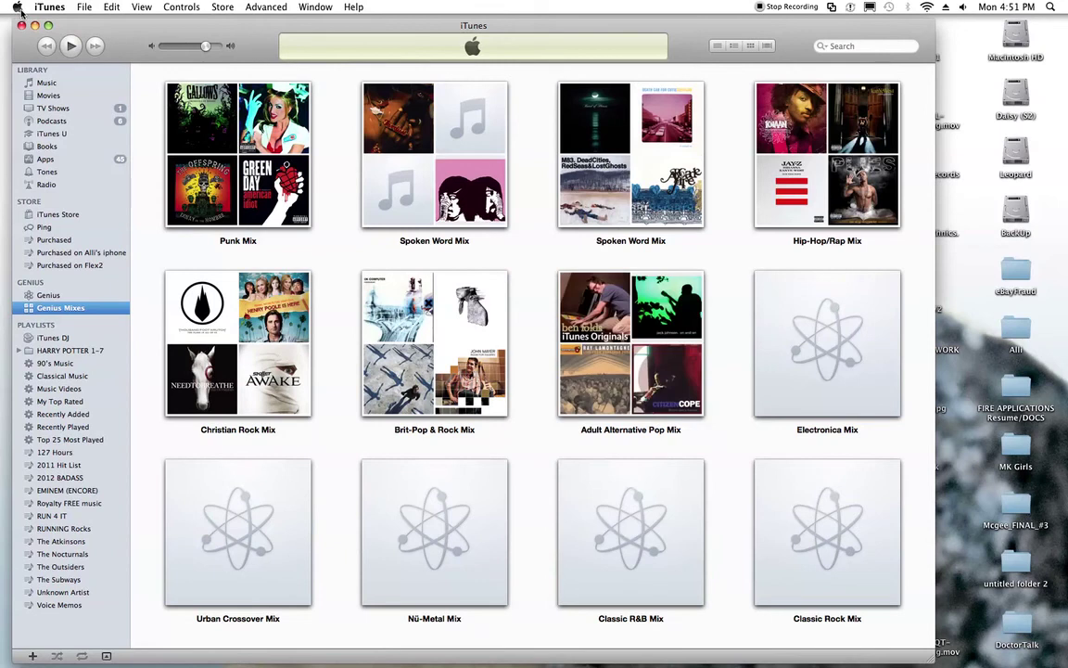
{"action": "left_click", "coordinate": [17, 9]}
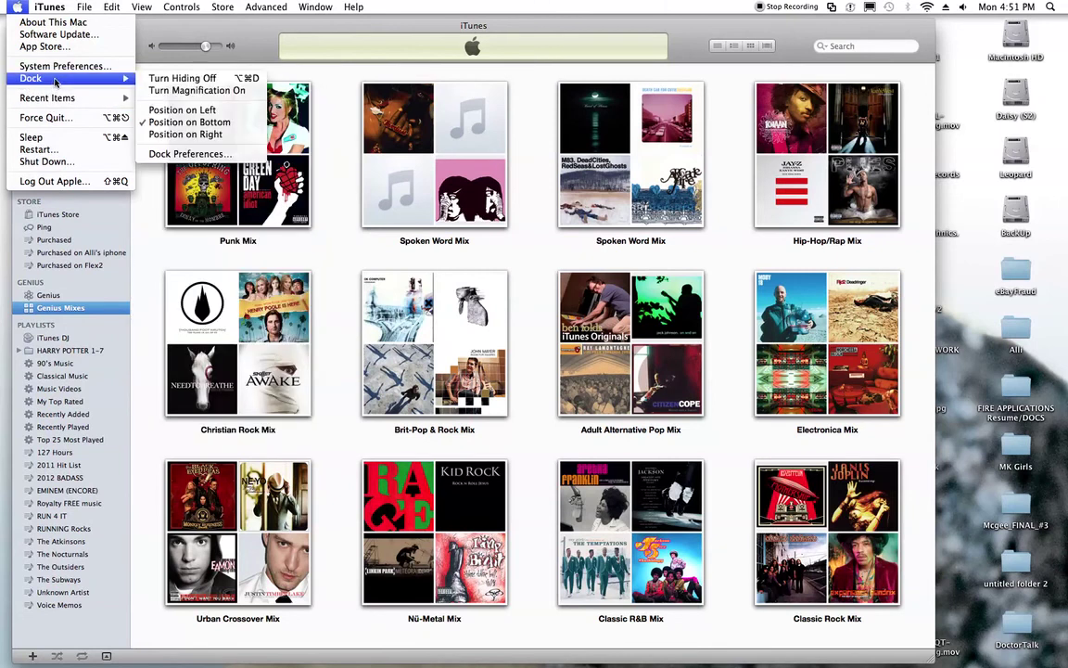
{"action": "mouse_move", "coordinate": [56, 8]}
{"action": "left_click", "coordinate": [59, 42]}
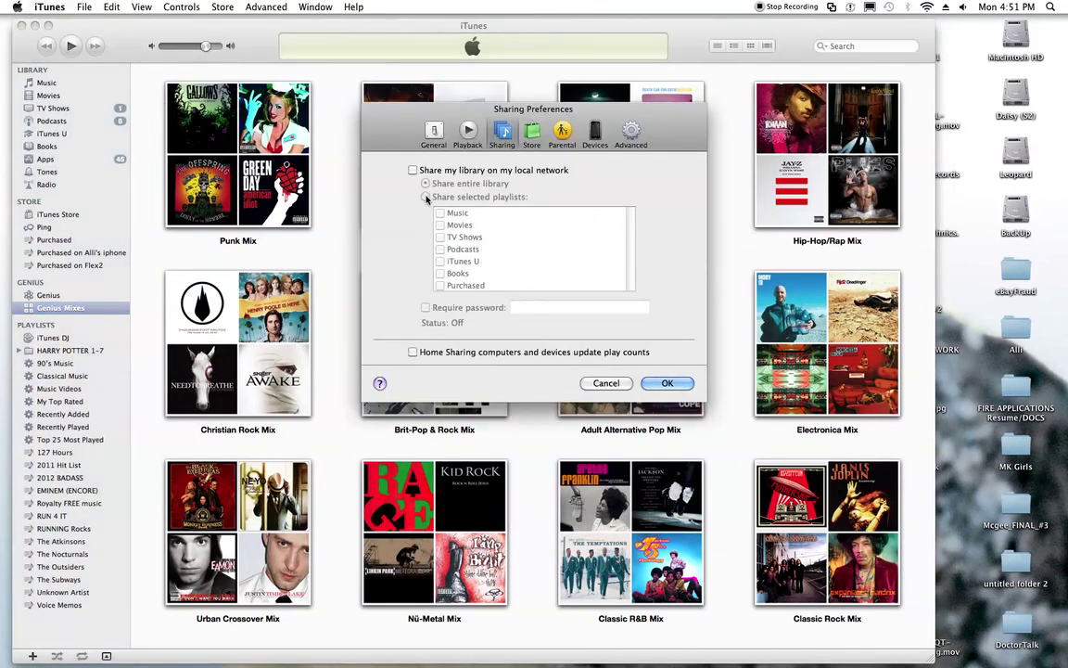
Step: Share only the Movies playlist of the library on the local network and accept the personal-use reminder
{"action": "left_click", "coordinate": [413, 170]}
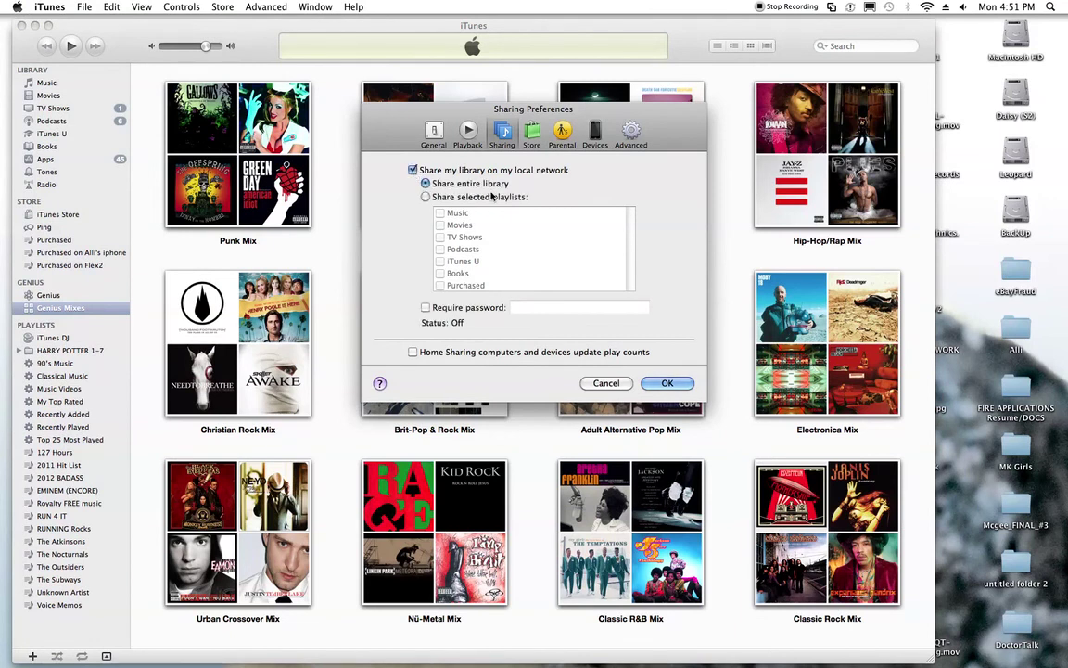
{"action": "left_click", "coordinate": [426, 198]}
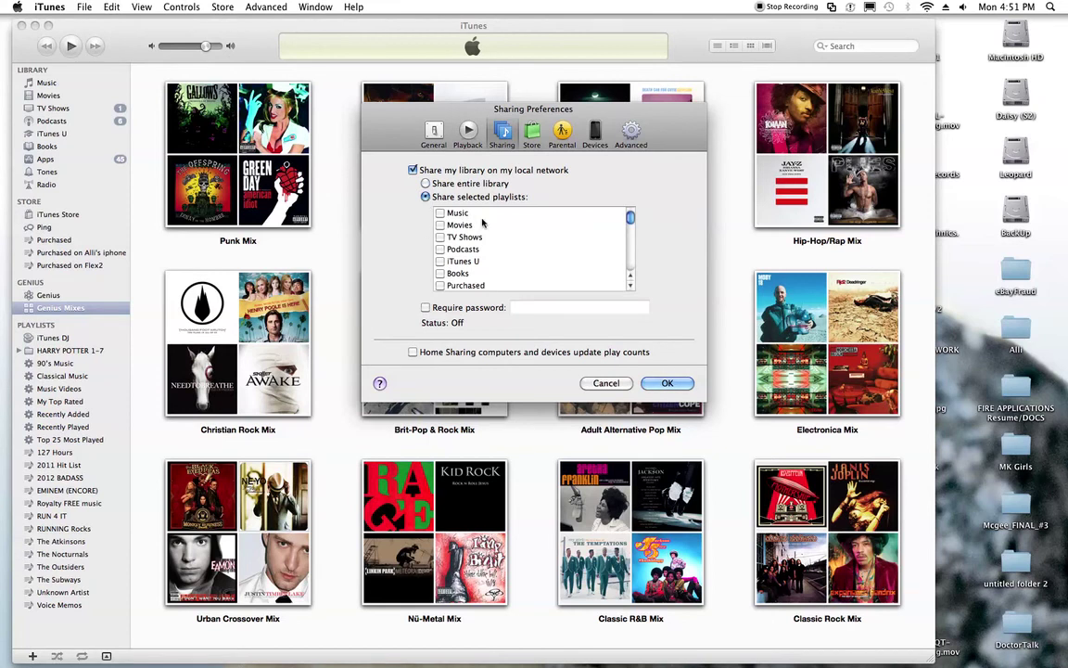
{"action": "left_click", "coordinate": [442, 225]}
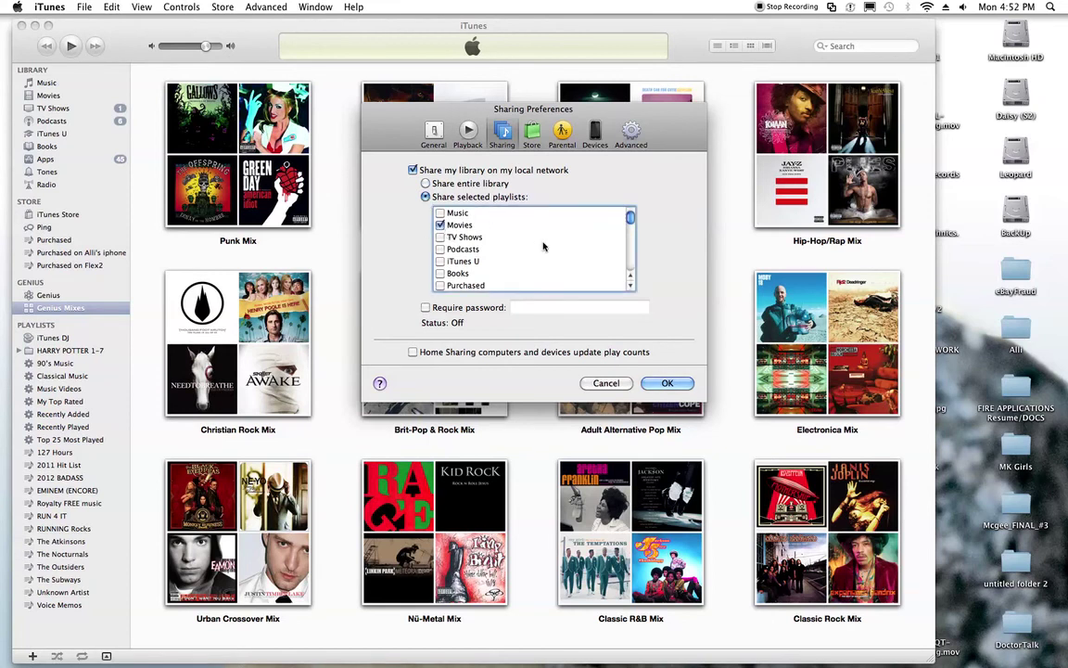
{"action": "mouse_move", "coordinate": [632, 225]}
{"action": "left_mouse_down"}
{"action": "mouse_move", "coordinate": [632, 269]}
{"action": "mouse_move", "coordinate": [631, 216]}
{"action": "left_mouse_up"}
{"action": "left_click", "coordinate": [667, 382]}
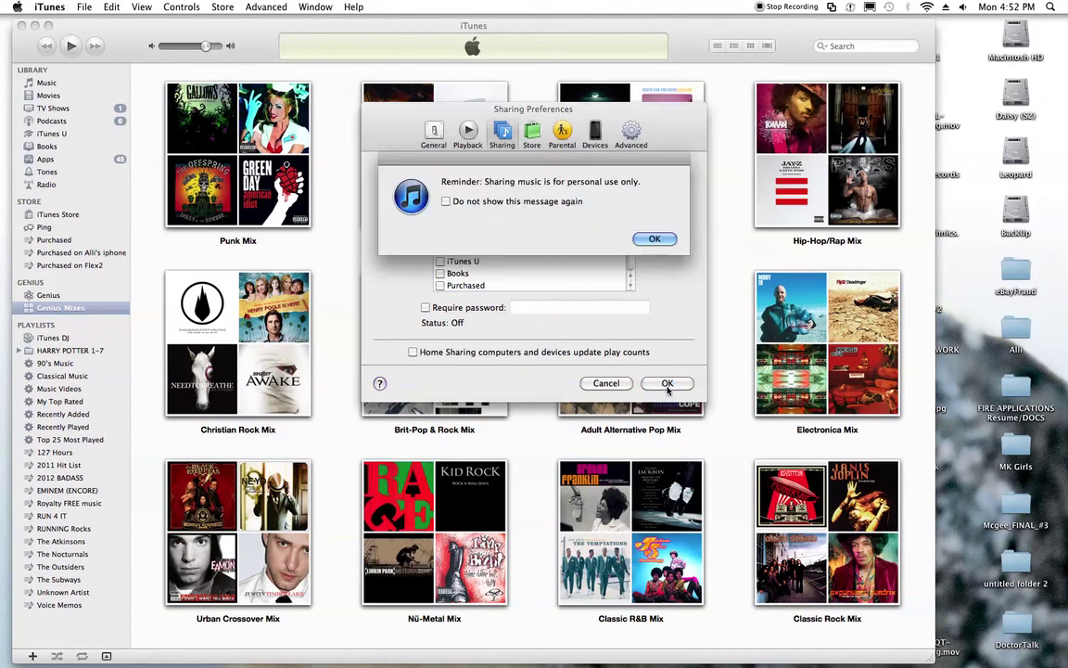
{"action": "left_click", "coordinate": [653, 239]}
{"action": "left_click", "coordinate": [666, 383]}
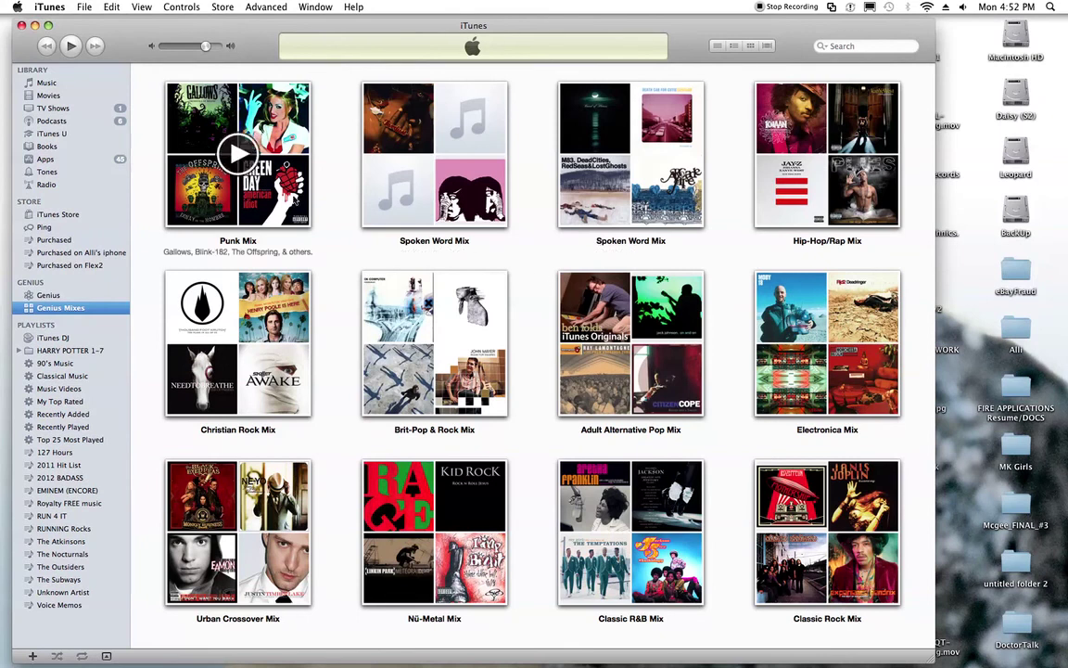
Step: Show the Movies library in iTunes as a plain list
{"action": "left_click_drag", "start_coordinate": [260, 40], "coordinate": [262, 44]}
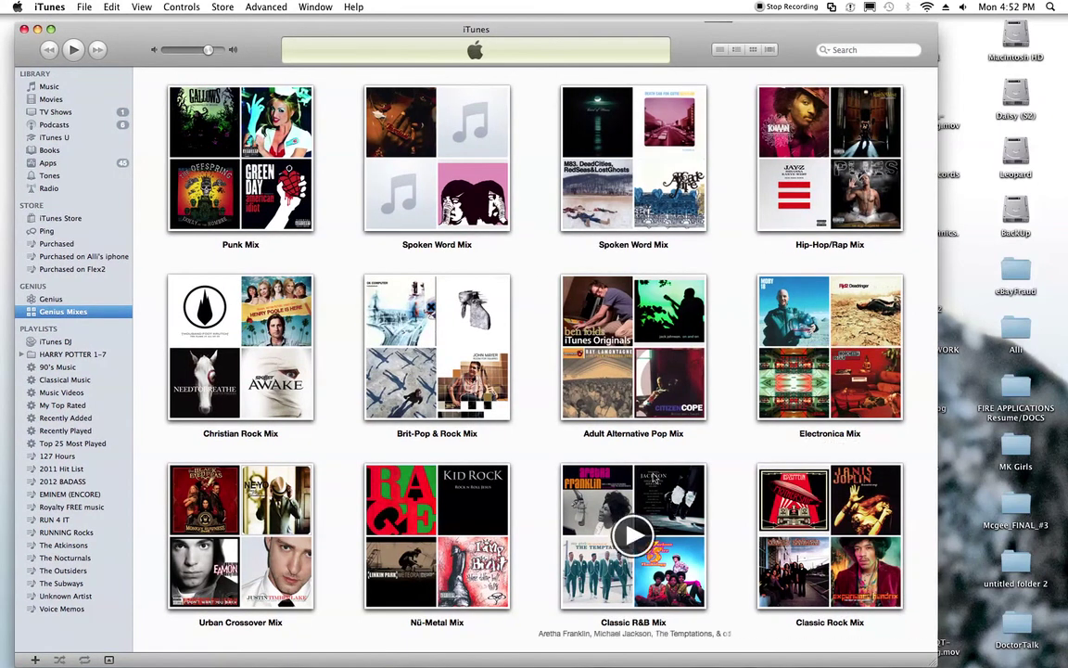
{"action": "left_click", "coordinate": [49, 100]}
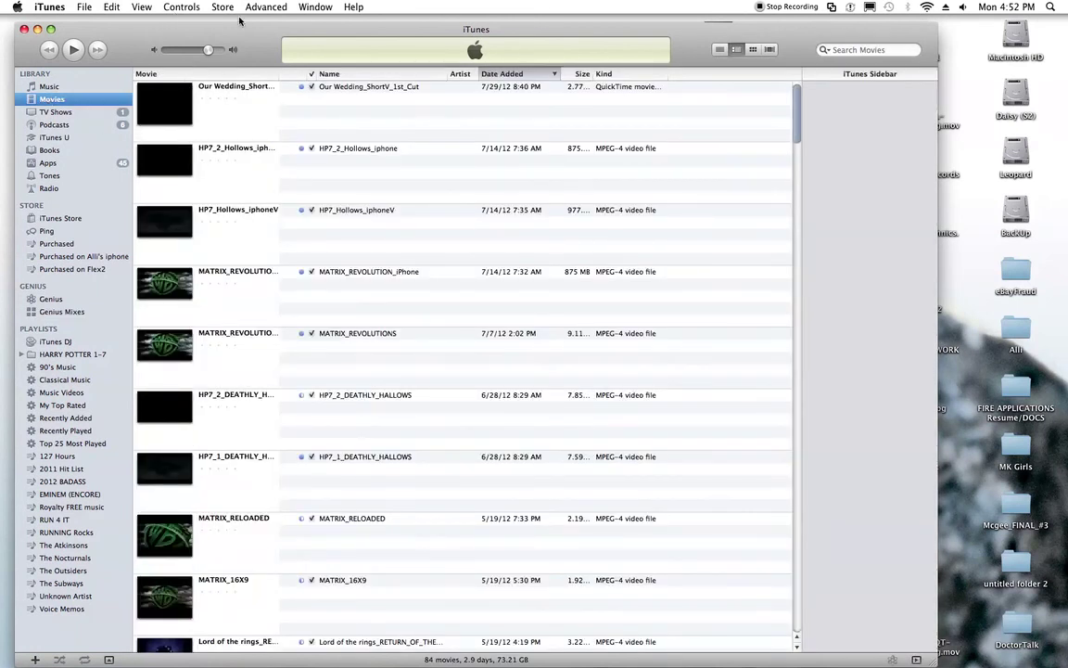
{"action": "left_click", "coordinate": [142, 7]}
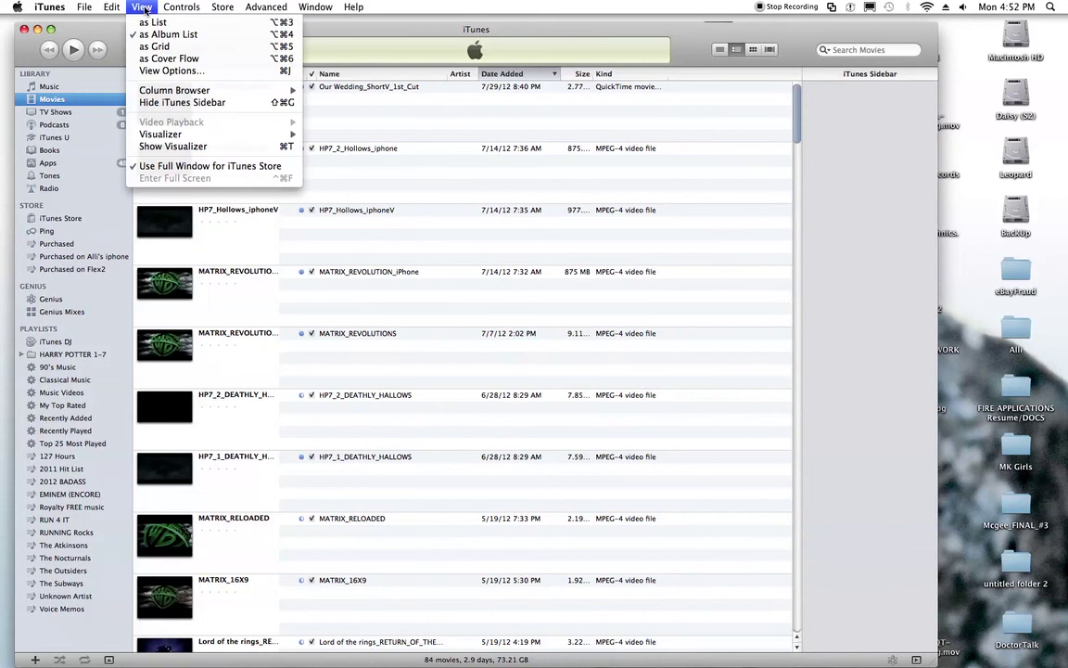
{"action": "left_click", "coordinate": [153, 23]}
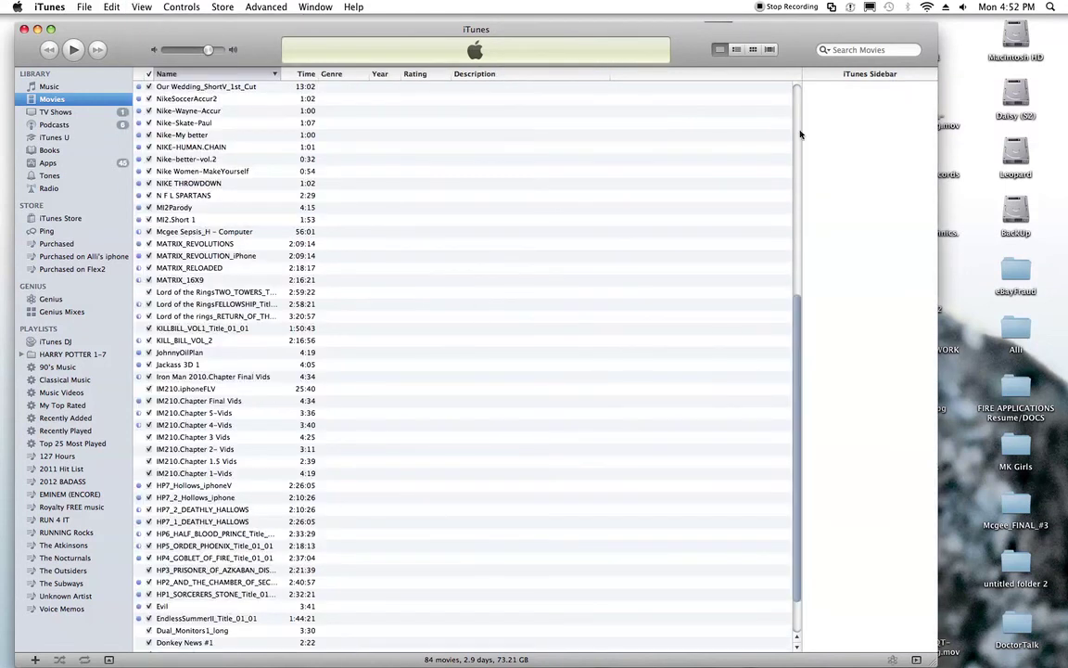
Step: Shrink the iTunes window to uncover the desktop files, and move the LOL_1_FINAL.mov icon slightly lower on the desktop
{"action": "left_click_drag", "start_coordinate": [933, 662], "coordinate": [616, 604]}
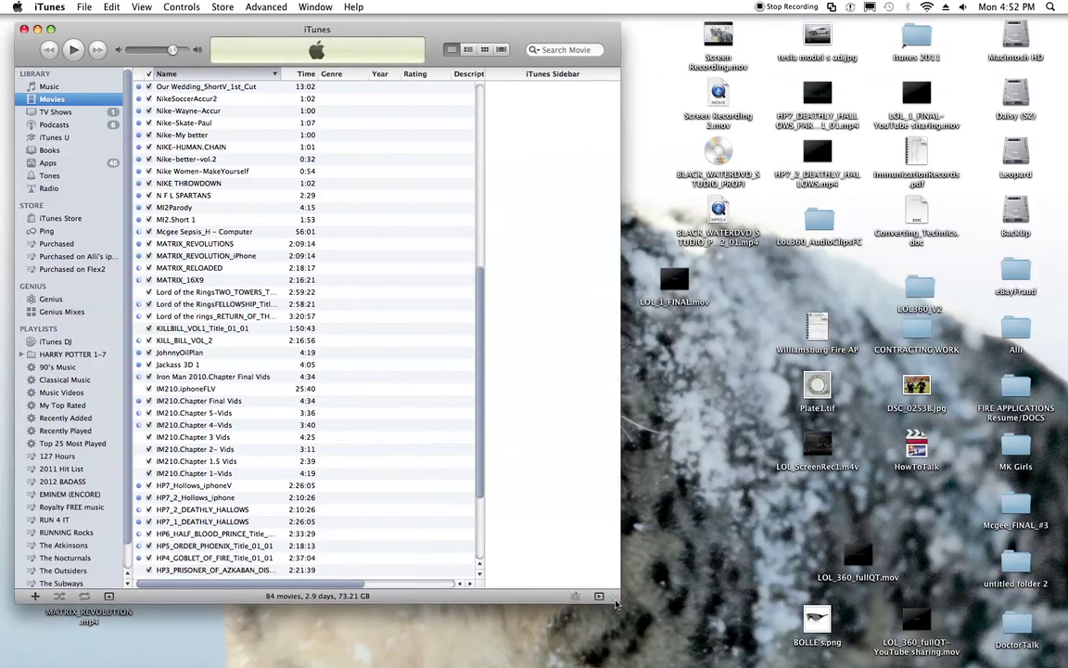
{"action": "left_click_drag", "start_coordinate": [674, 280], "coordinate": [708, 346]}
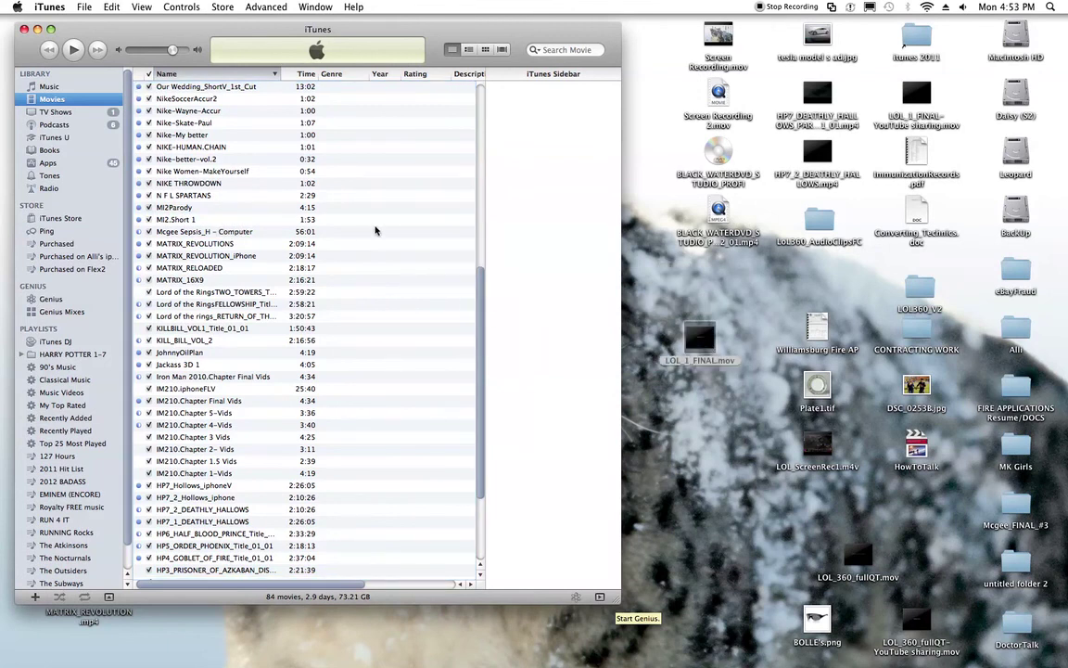
{"action": "left_click_drag", "start_coordinate": [193, 36], "coordinate": [237, 42]}
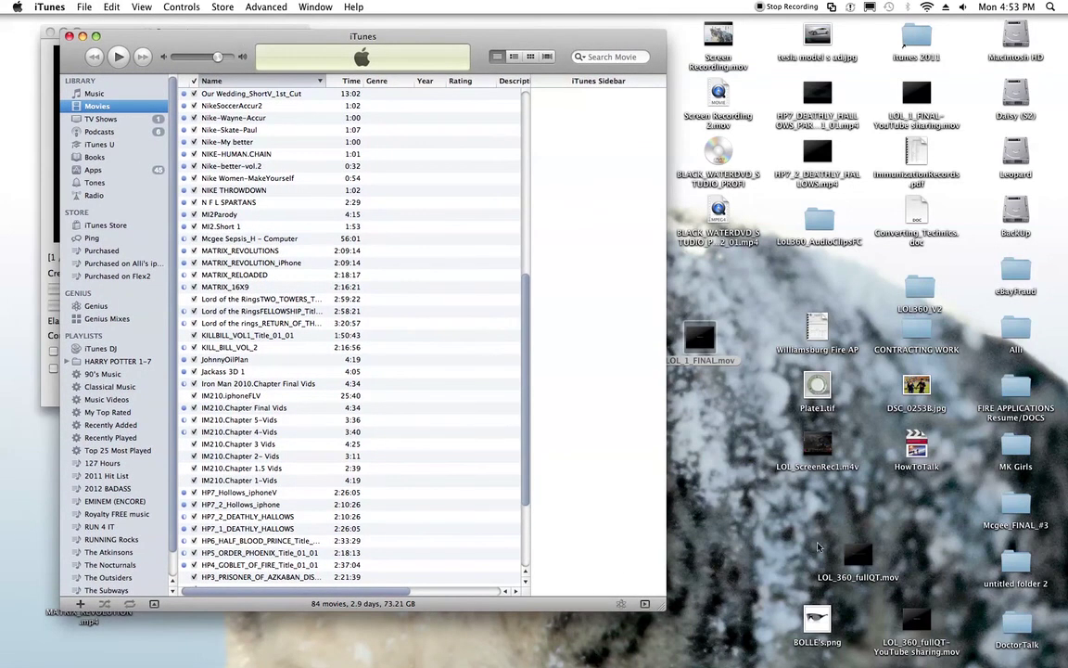
Step: Switch to Chrome to view the Toshiba netbook mini NB550D image results, and minimize the browser
{"action": "mouse_move", "coordinate": [955, 660]}
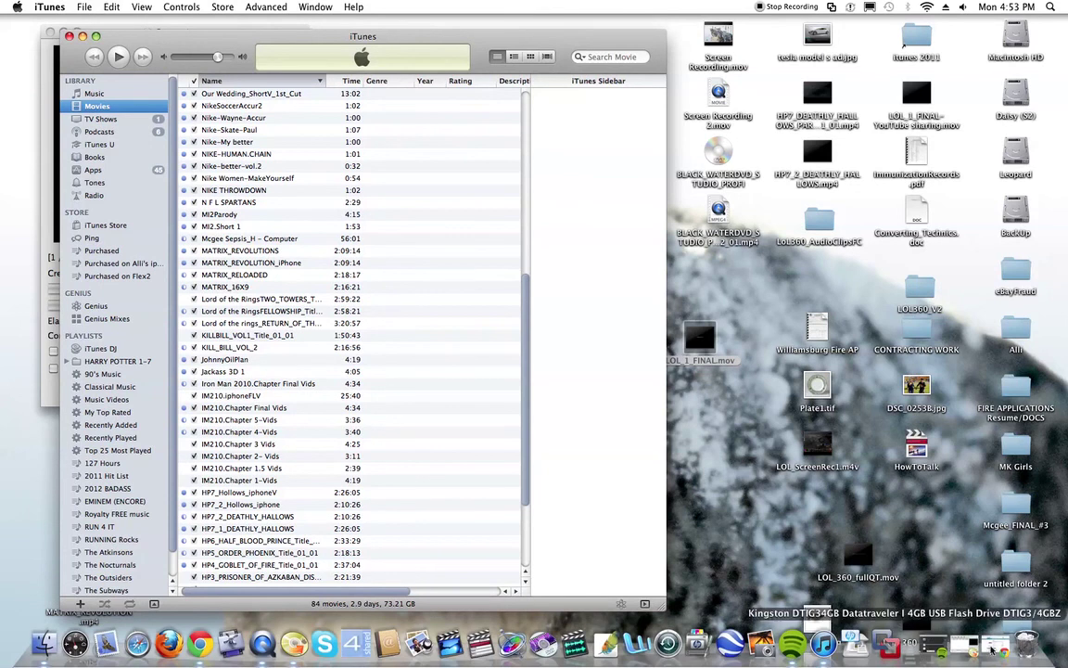
{"action": "left_click", "coordinate": [995, 645]}
{"action": "left_click", "coordinate": [123, 39]}
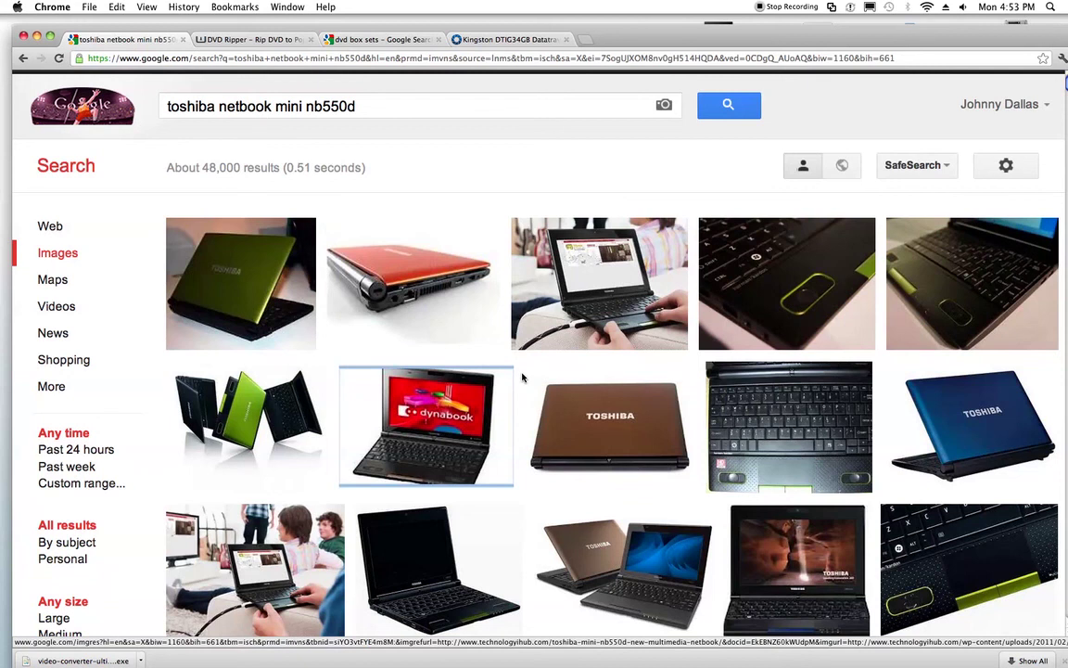
{"action": "left_click", "coordinate": [37, 36]}
Step: Move the iTunes window beside the DVD conversion progress window so that the progress details are uncovered
{"action": "left_click", "coordinate": [527, 43]}
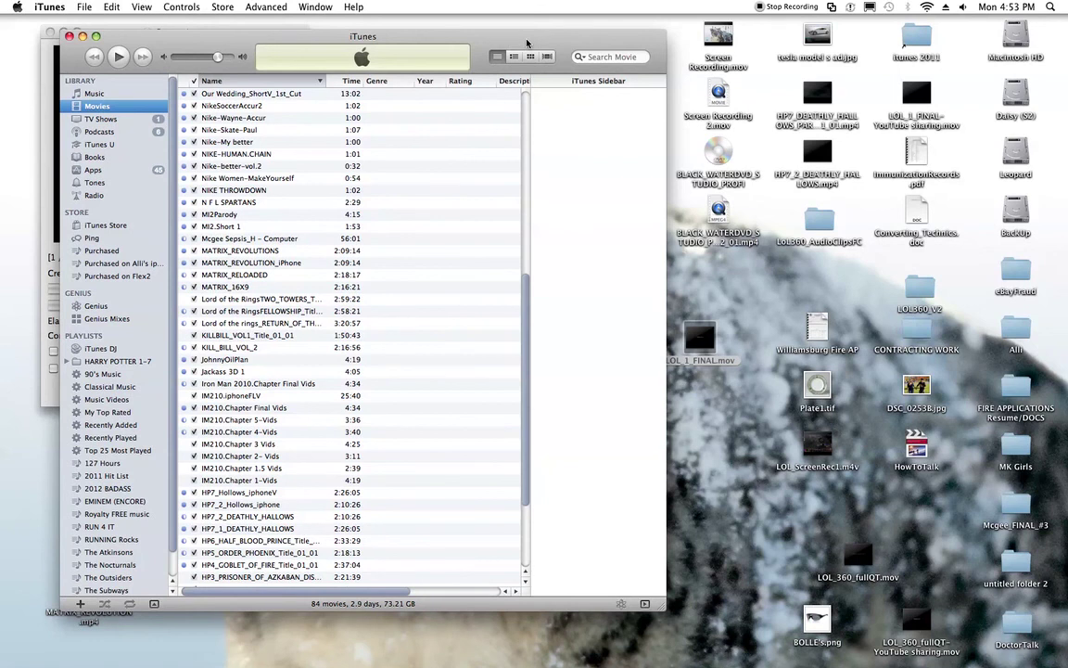
{"action": "left_click_drag", "start_coordinate": [526, 43], "coordinate": [783, 38]}
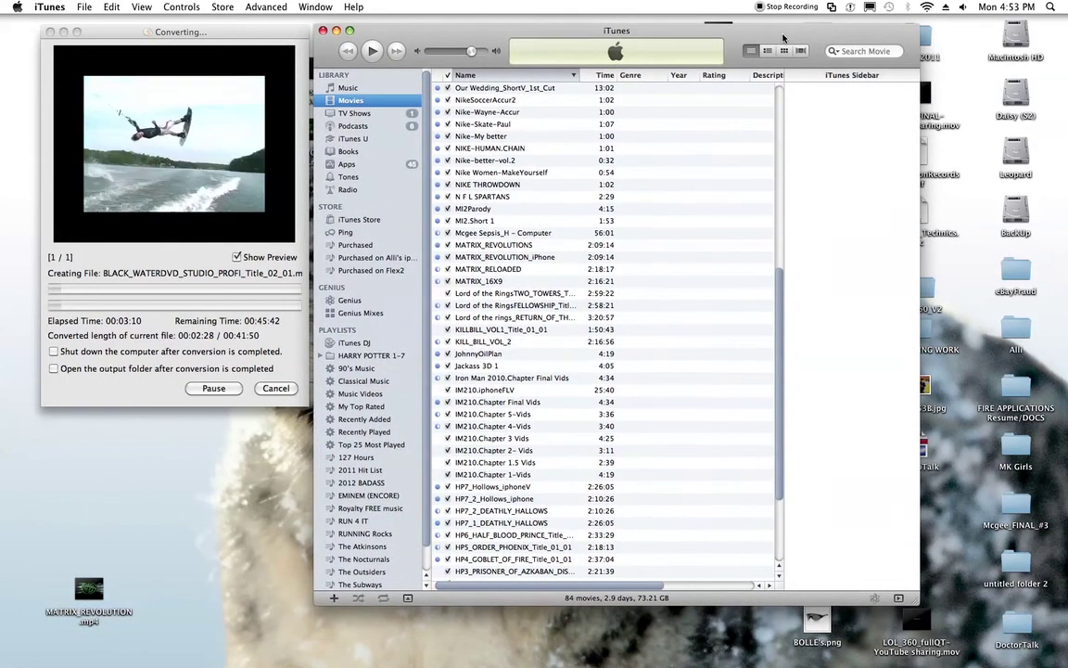